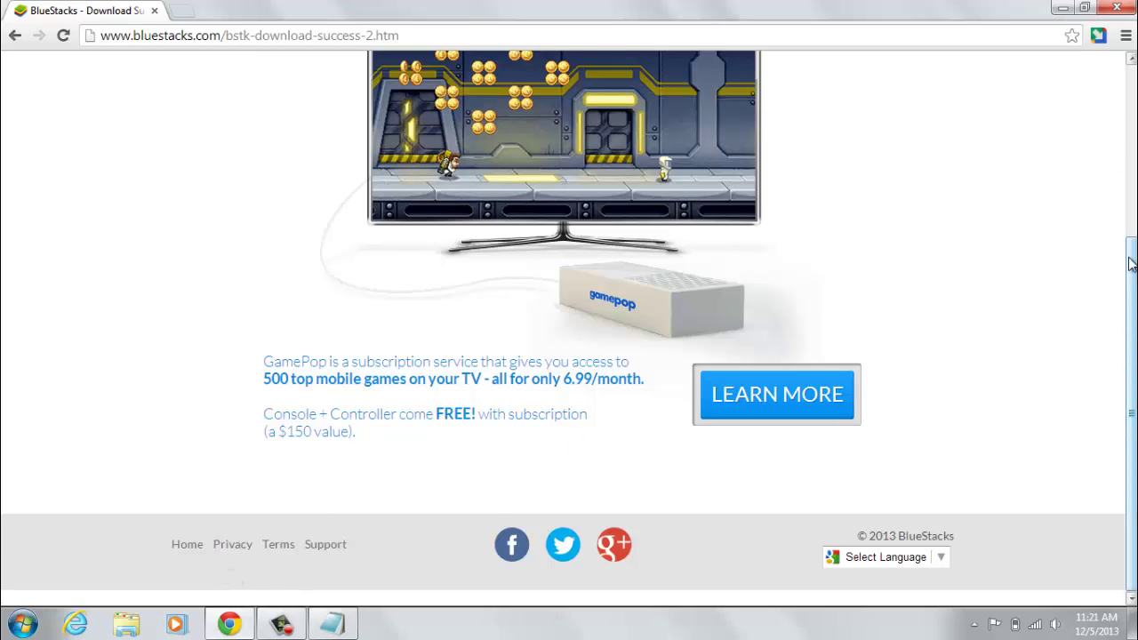
# Scroll the BlueStacks download-success page back to the top while the App Player downloads
pyautogui.moveTo(1131, 264); pyautogui.dragTo(1124, 51)
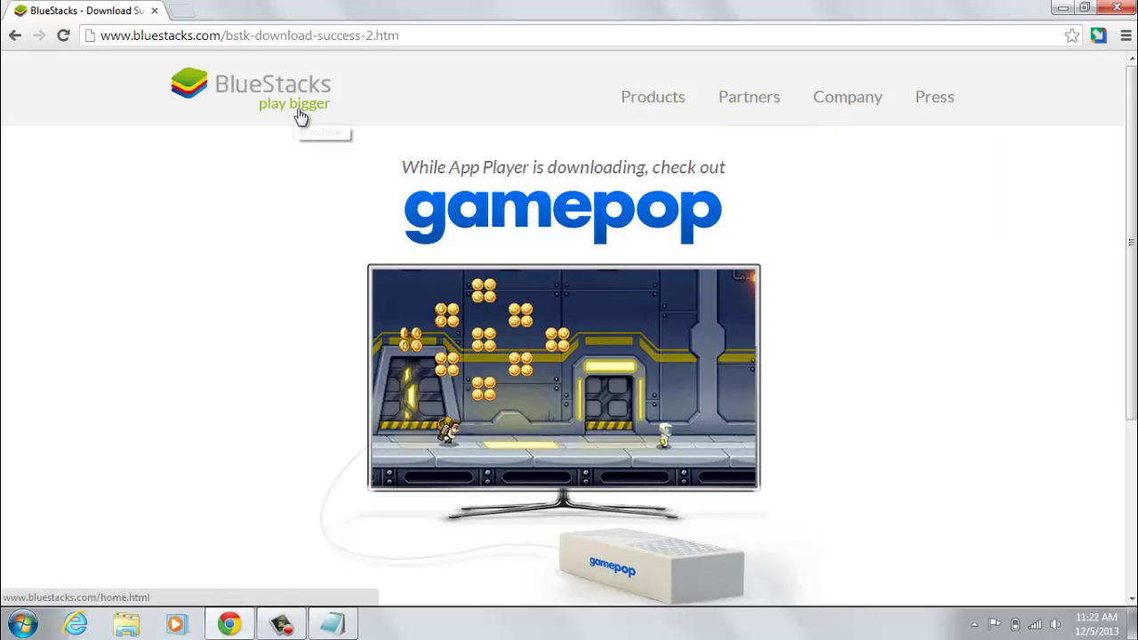
pyautogui.moveTo(709, 104)
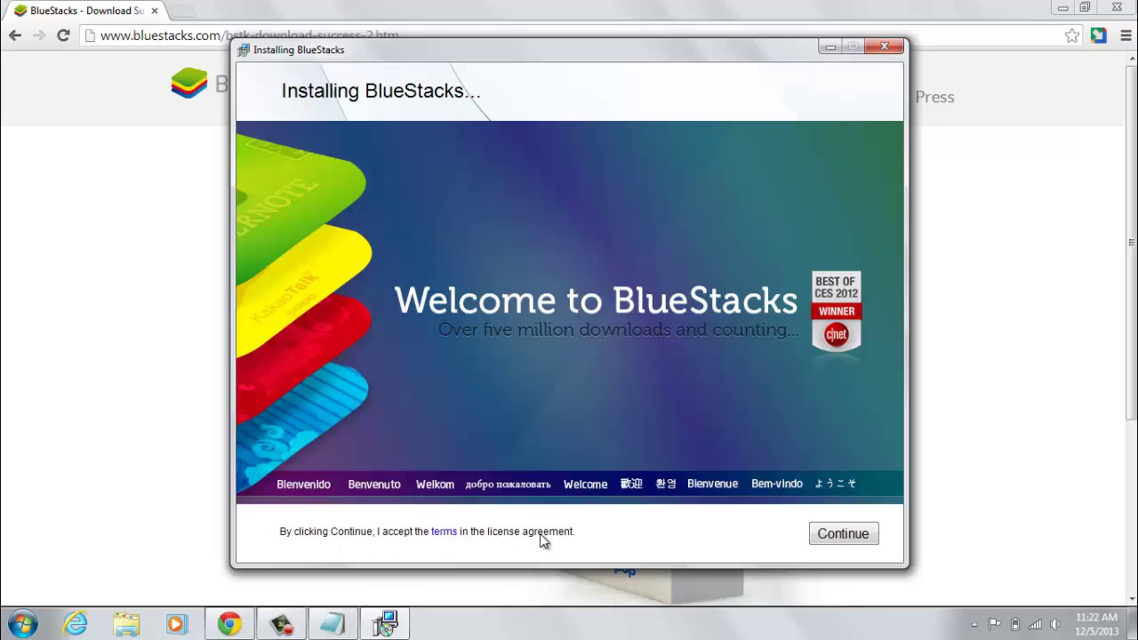
# Accept the BlueStacks license agreement on the installer's welcome screen
pyautogui.click(846, 538)
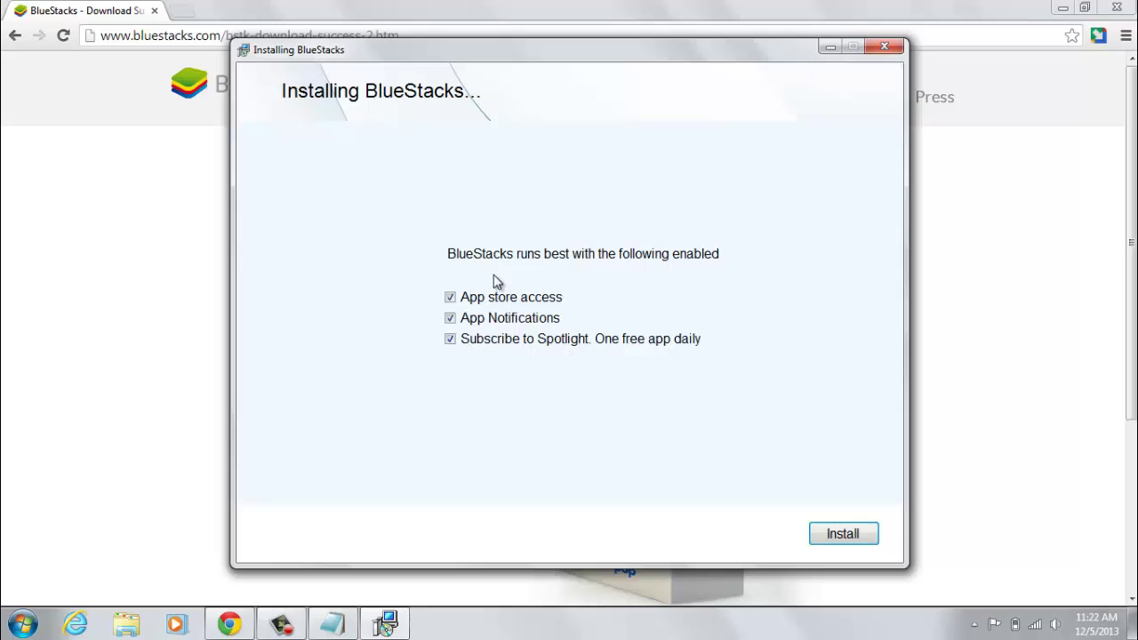
# Install BlueStacks with App store access, App Notifications and Spotlight left enabled
pyautogui.click(837, 537)
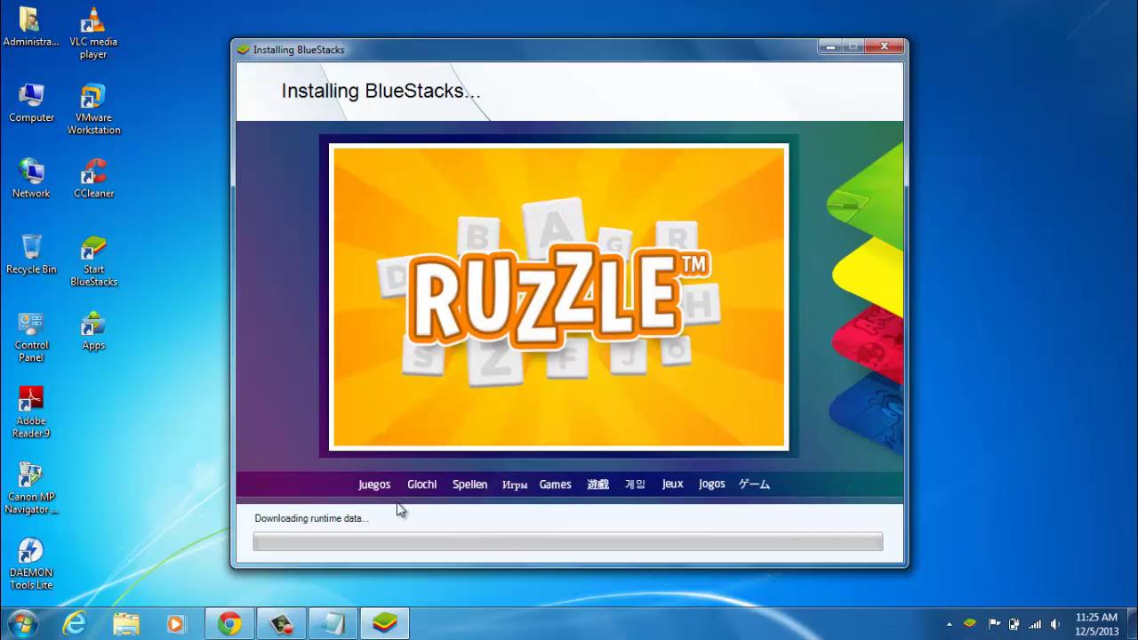
# Refresh the desktop twice during the runtime download, then bring the installer back to front
pyautogui.click(92, 336)
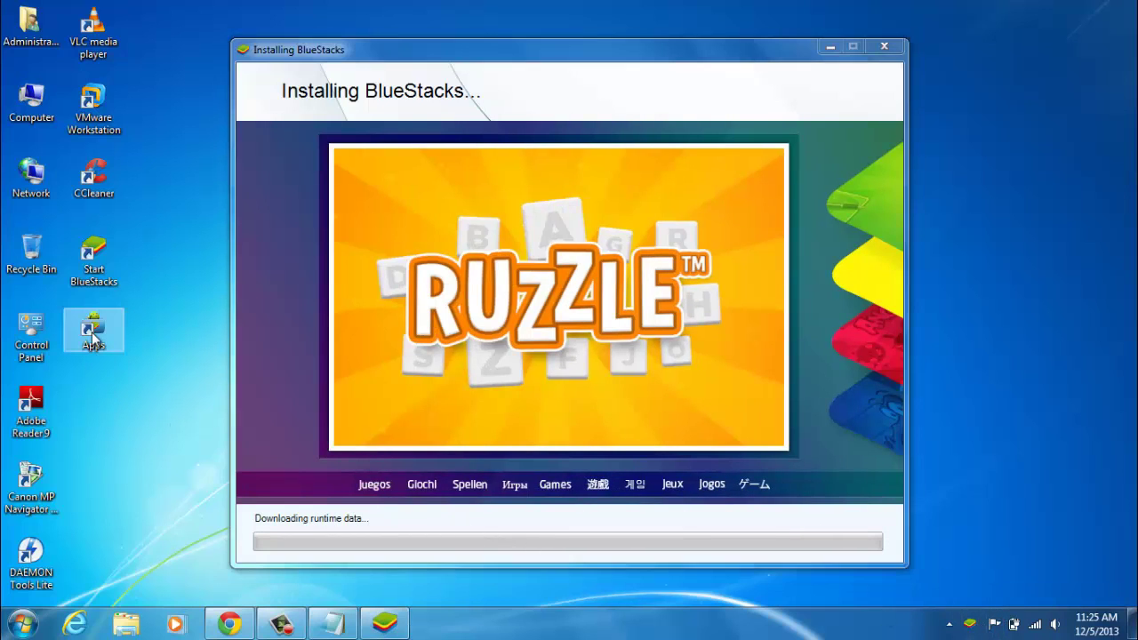
pyautogui.rightClick(92, 333)
pyautogui.click(149, 453)
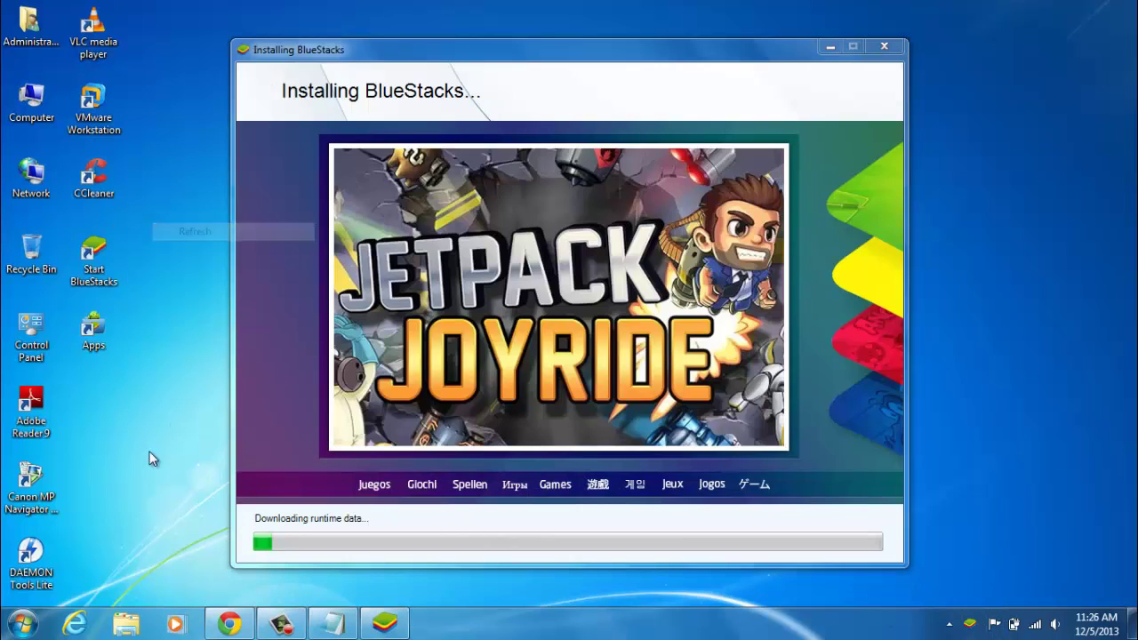
pyautogui.rightClick(109, 528)
pyautogui.click(165, 344)
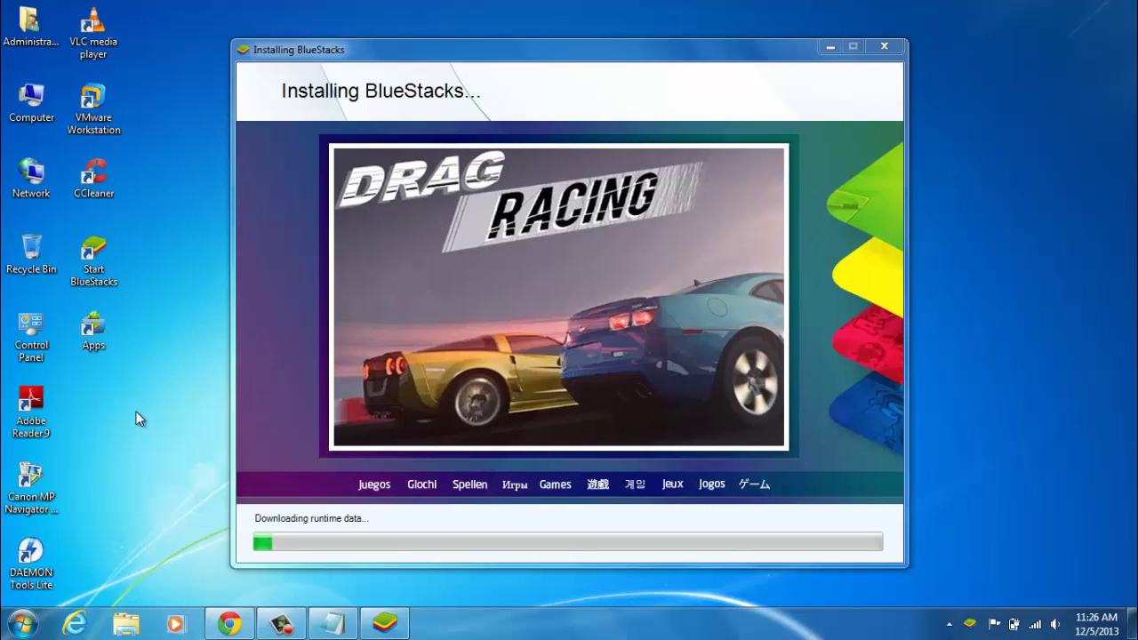
pyautogui.rightClick(138, 414)
pyautogui.click(237, 226)
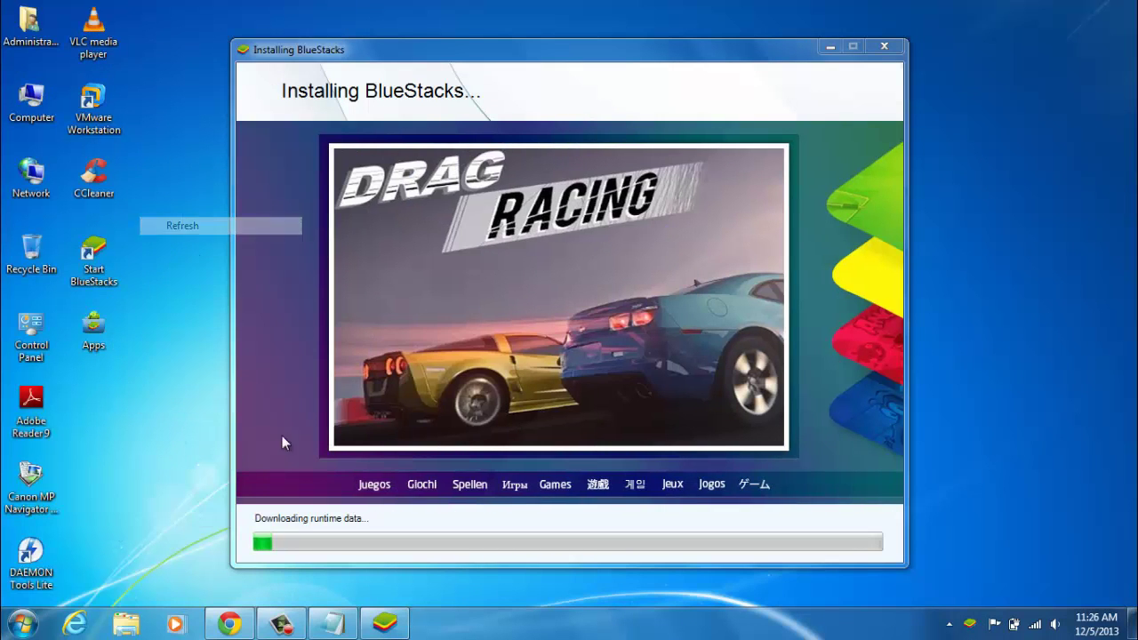
pyautogui.click(390, 625)
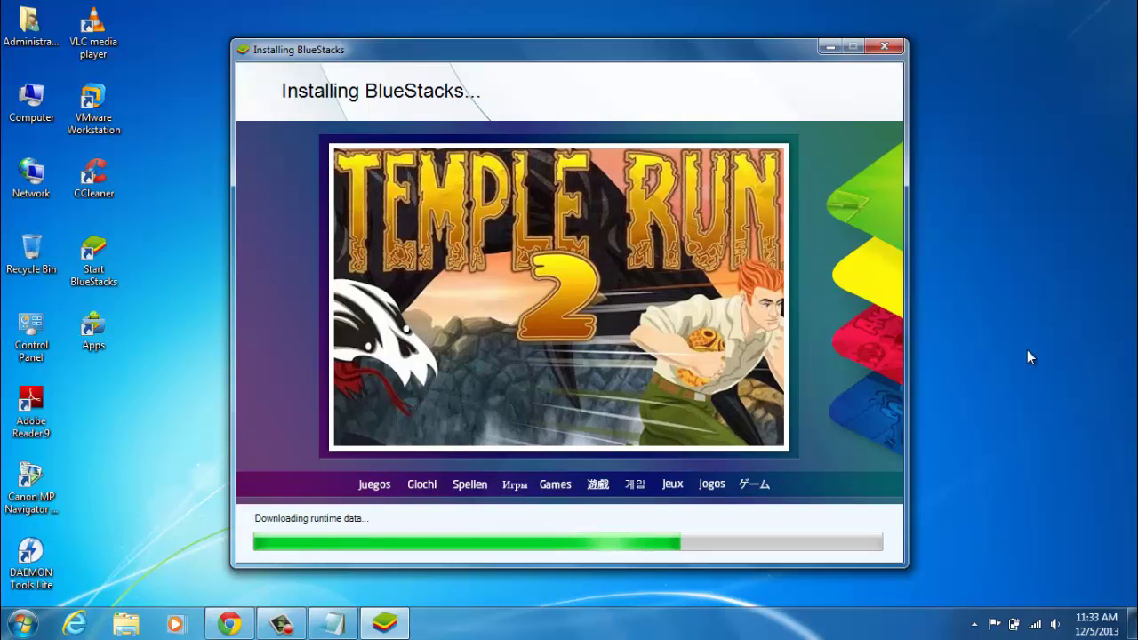
# Refresh the desktop repeatedly until the installer reaches Verifying dependencies
pyautogui.rightClick(1037, 344)
pyautogui.click(1010, 392)
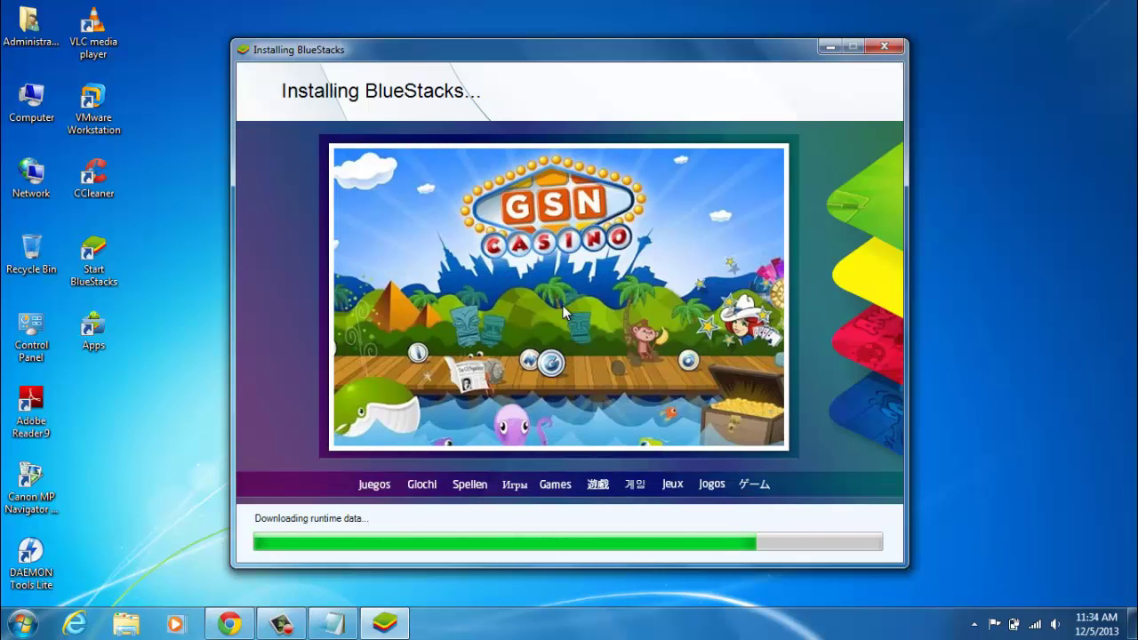
pyautogui.rightClick(995, 367)
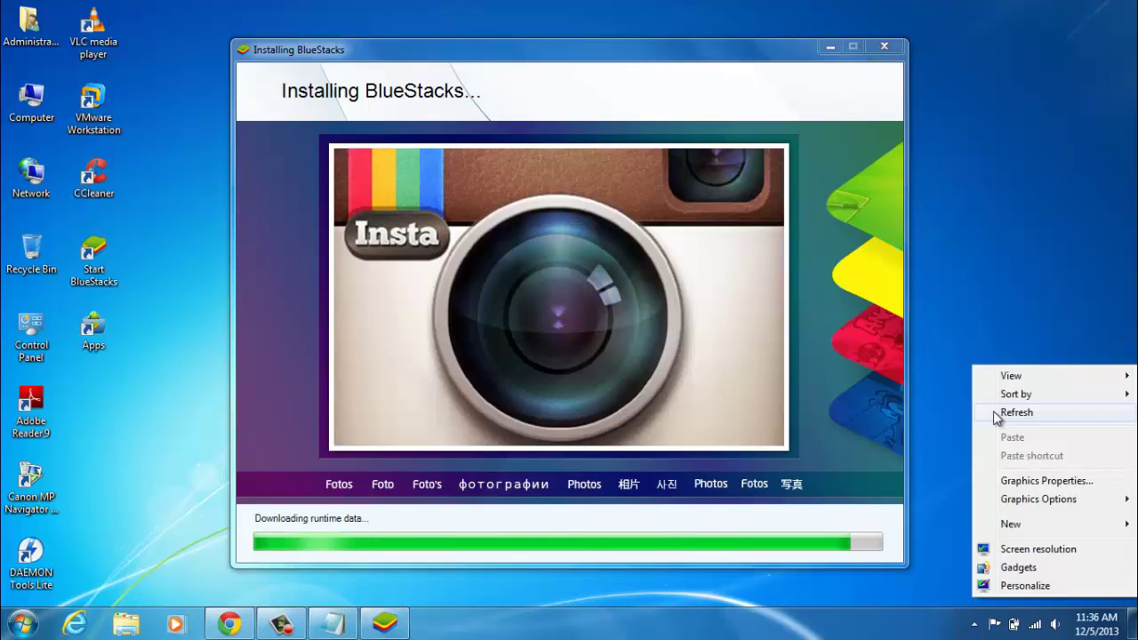
pyautogui.click(1000, 405)
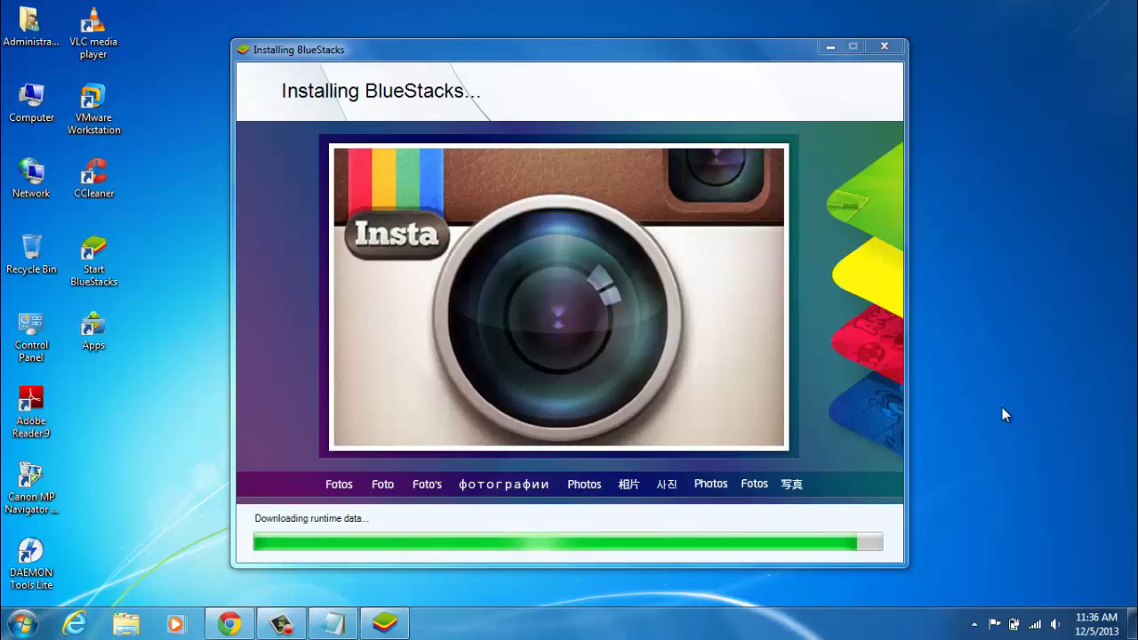
pyautogui.rightClick(1002, 407)
pyautogui.click(1013, 221)
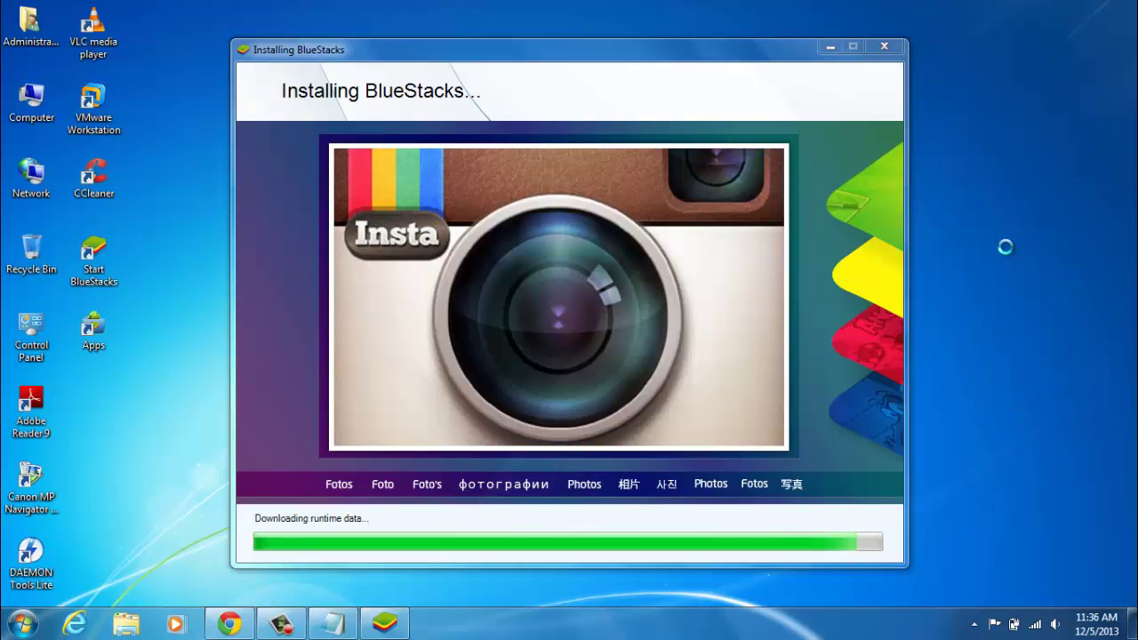
pyautogui.rightClick(1006, 246)
pyautogui.click(1013, 294)
pyautogui.rightClick(1012, 295)
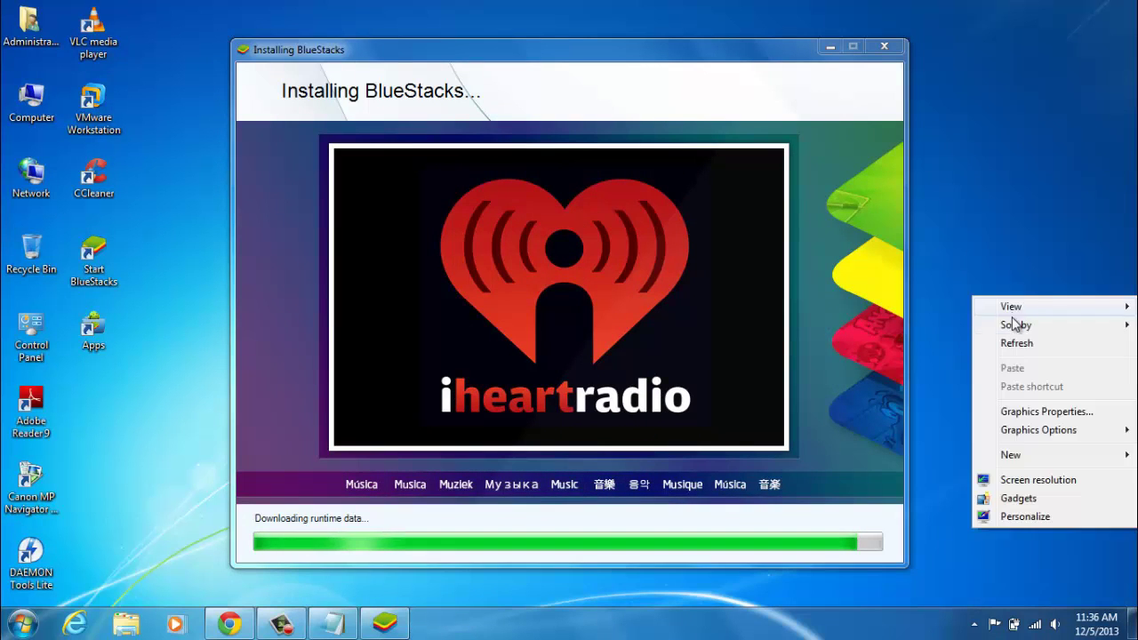
pyautogui.click(1015, 344)
pyautogui.rightClick(972, 319)
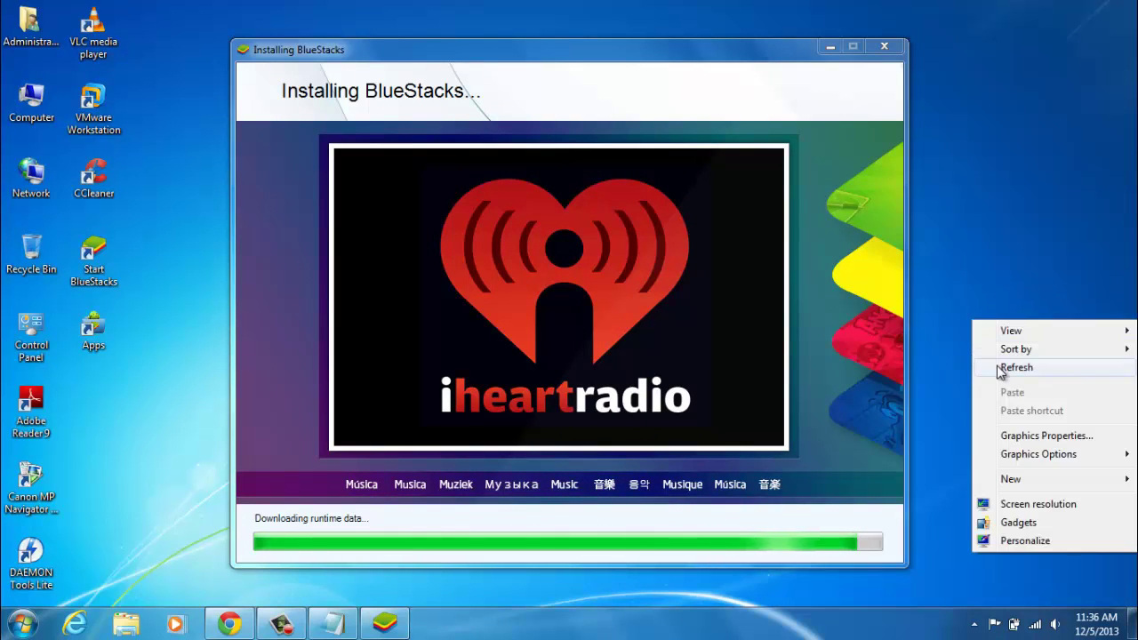
pyautogui.click(992, 367)
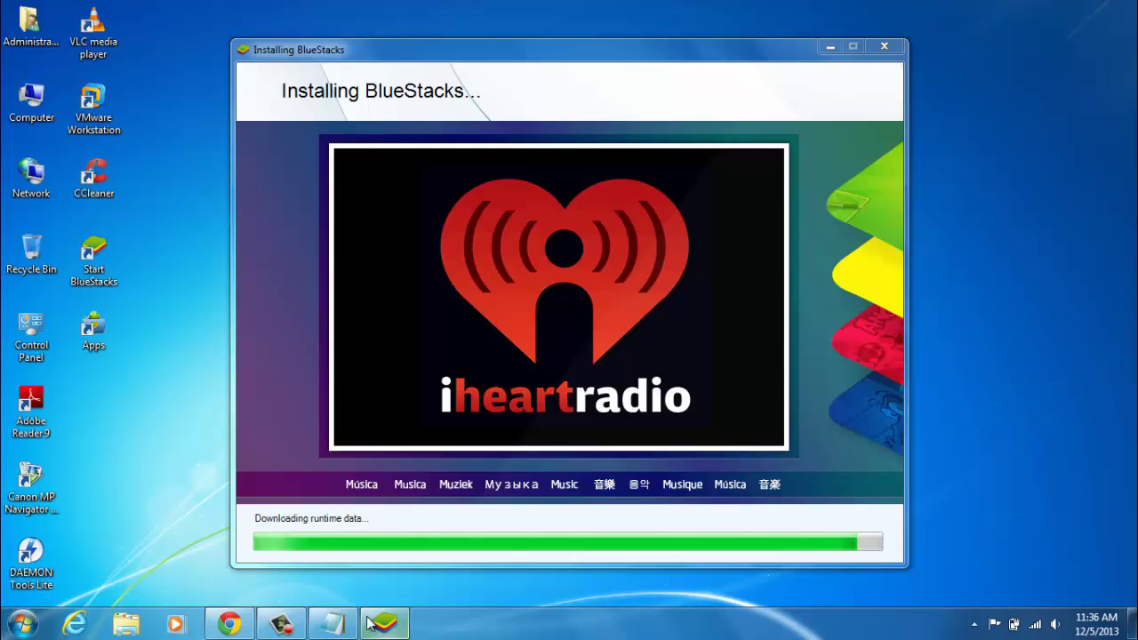
pyautogui.rightClick(169, 278)
pyautogui.click(231, 325)
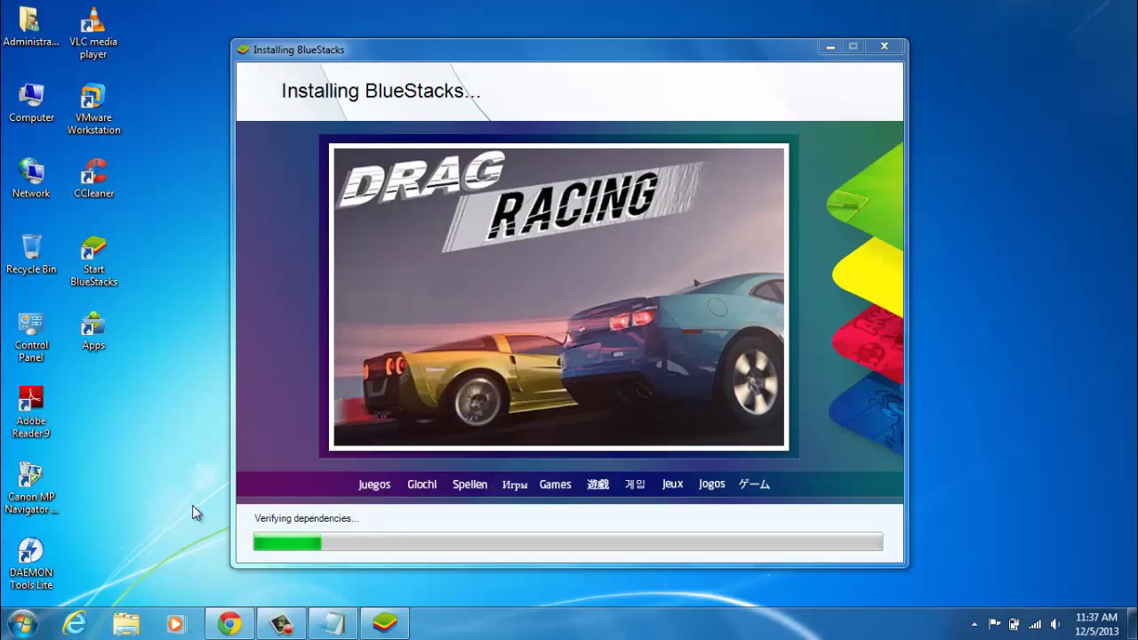
pyautogui.rightClick(146, 517)
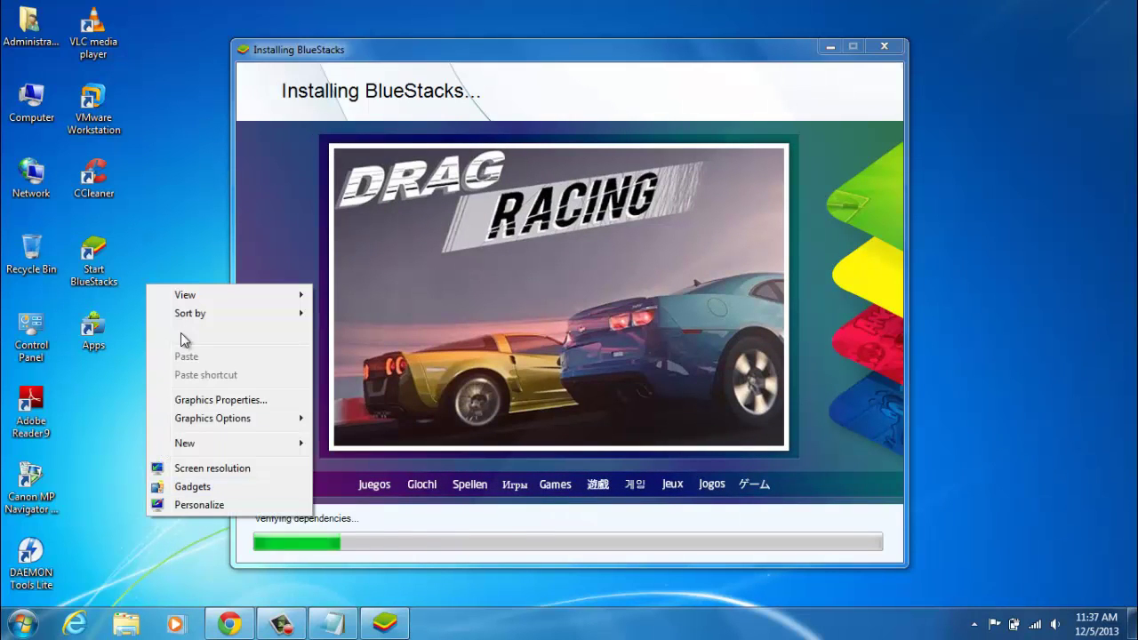
pyautogui.click(182, 328)
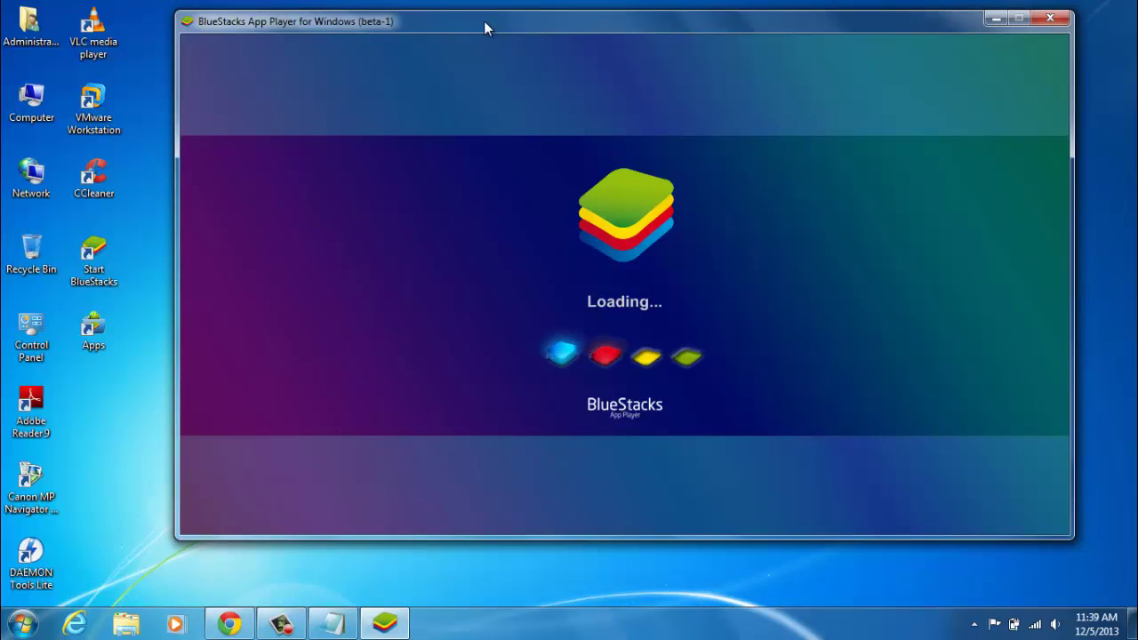
# Nudge the App Player window and refresh the desktop while BlueStacks loads
pyautogui.moveTo(485, 22); pyautogui.dragTo(495, 20)
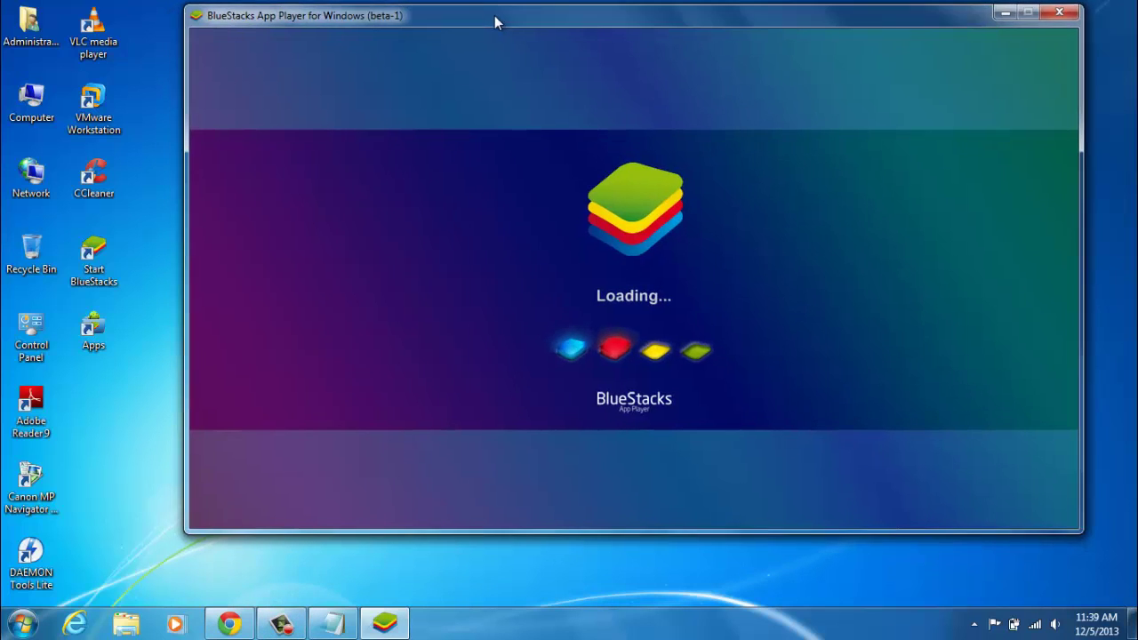
pyautogui.rightClick(153, 503)
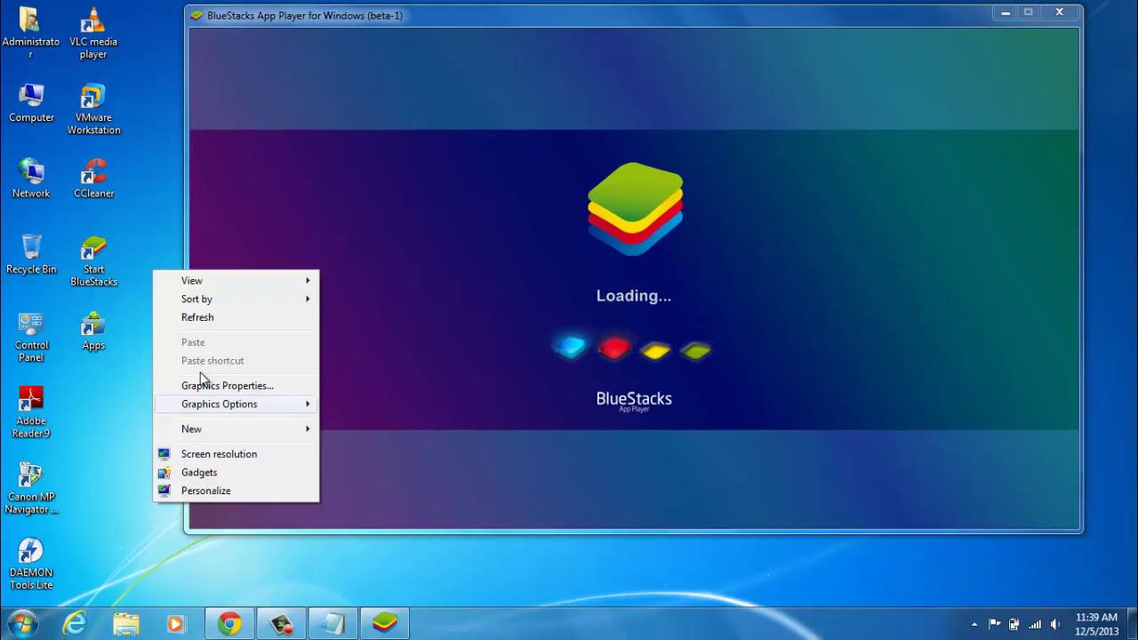
pyautogui.click(209, 316)
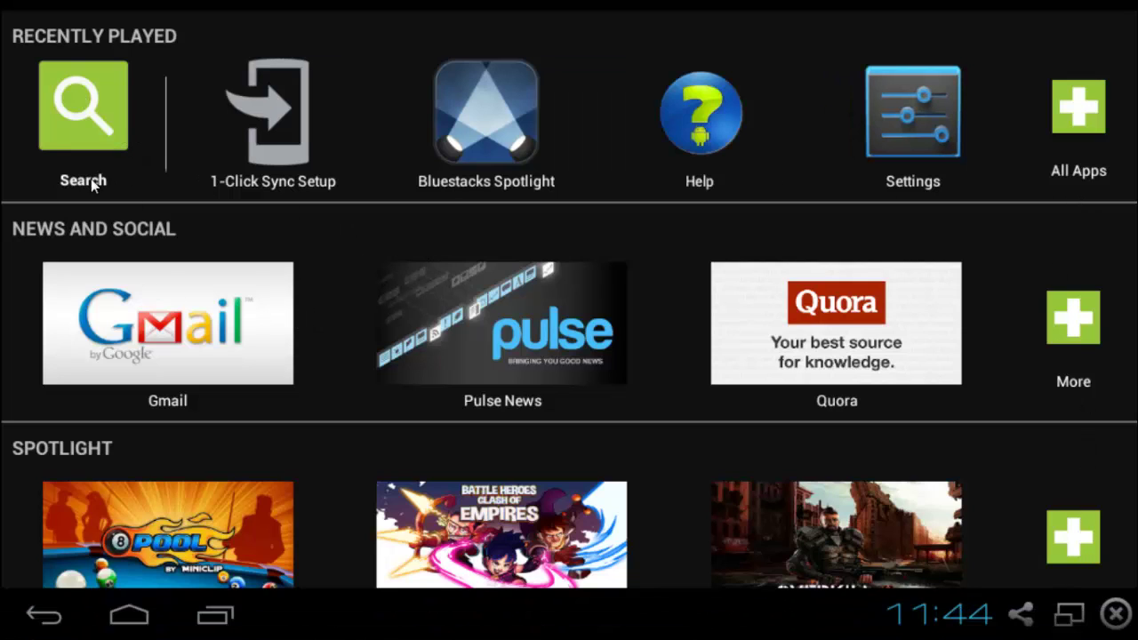
# Search apps for 'face' and open the Facebook result to trigger One time setup
pyautogui.click(72, 120)
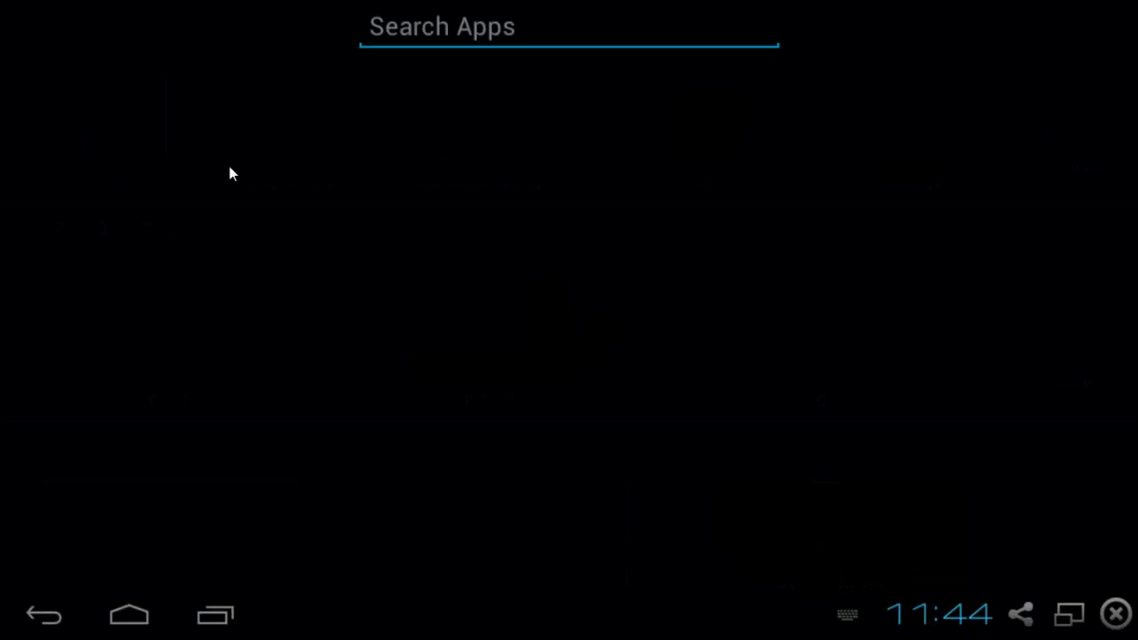
pyautogui.write('face')
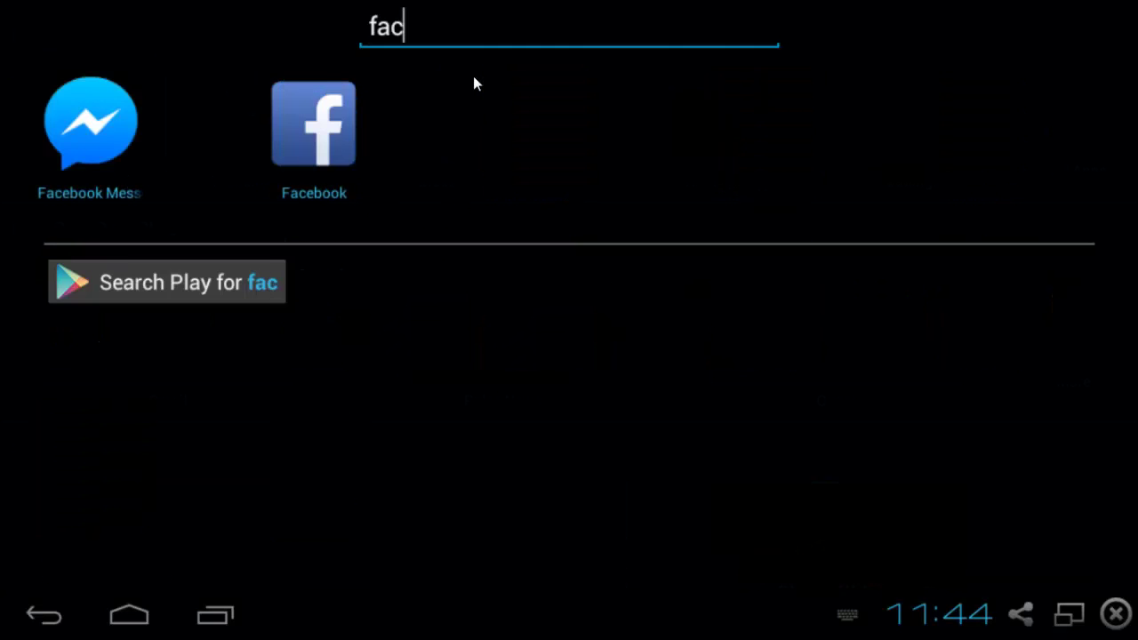
pyautogui.click(328, 119)
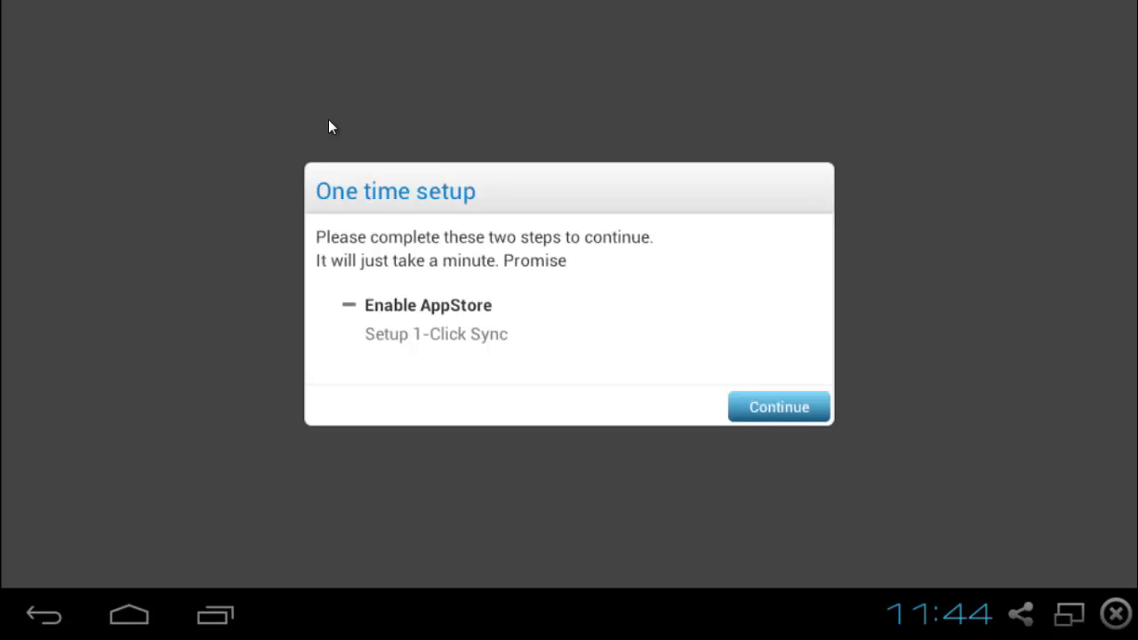
# Start the one-time setup and sign in with an existing Google account's e-mail and password
pyautogui.click(770, 416)
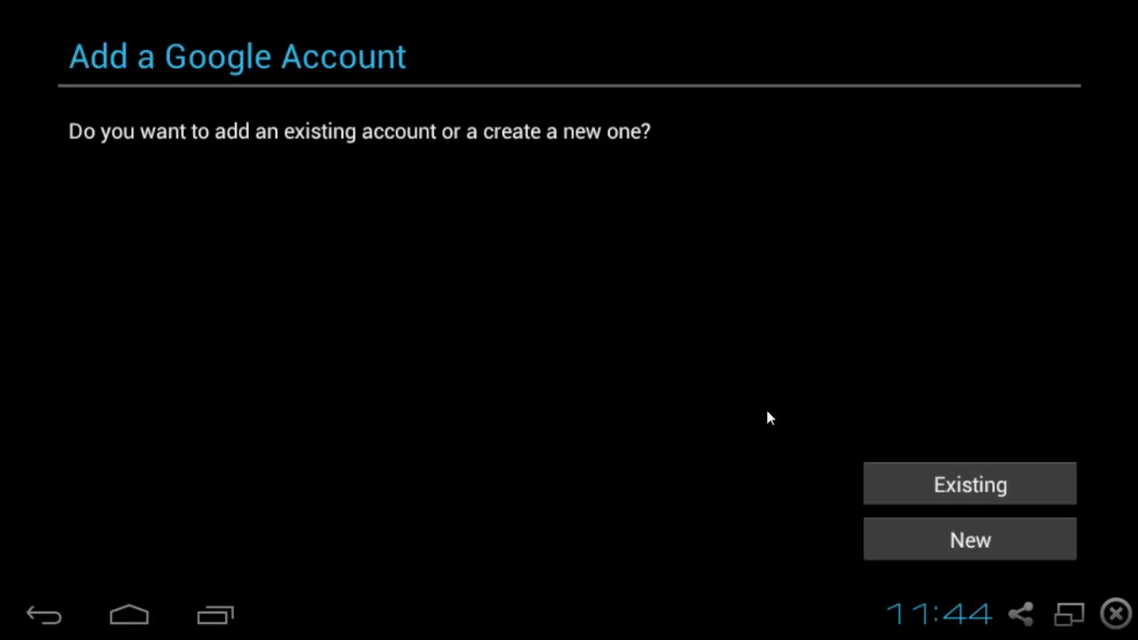
pyautogui.click(975, 482)
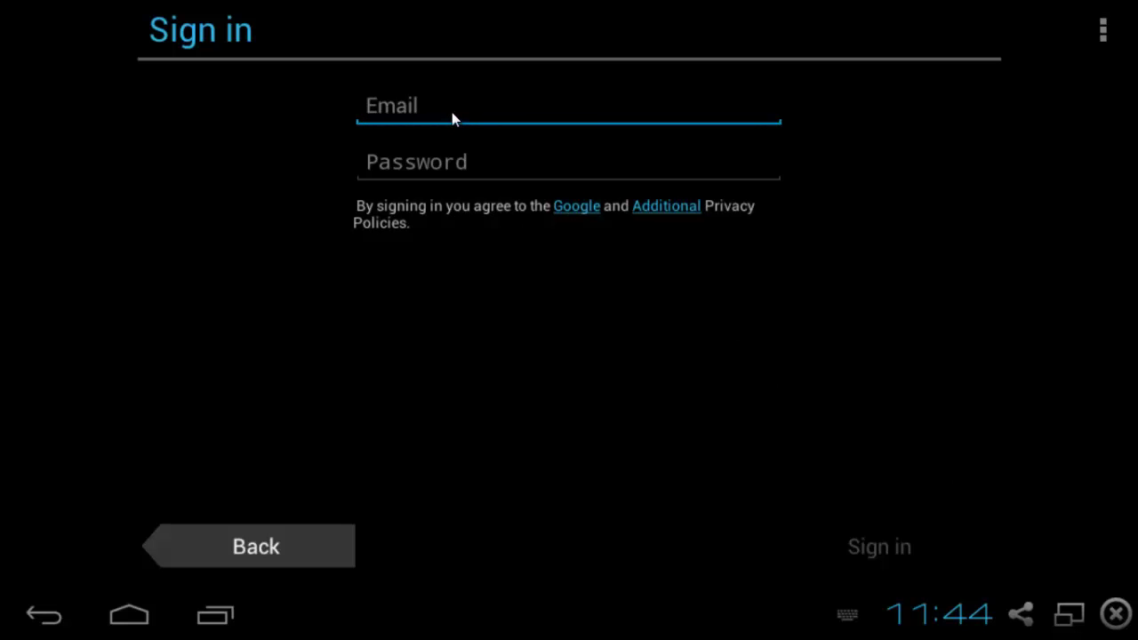
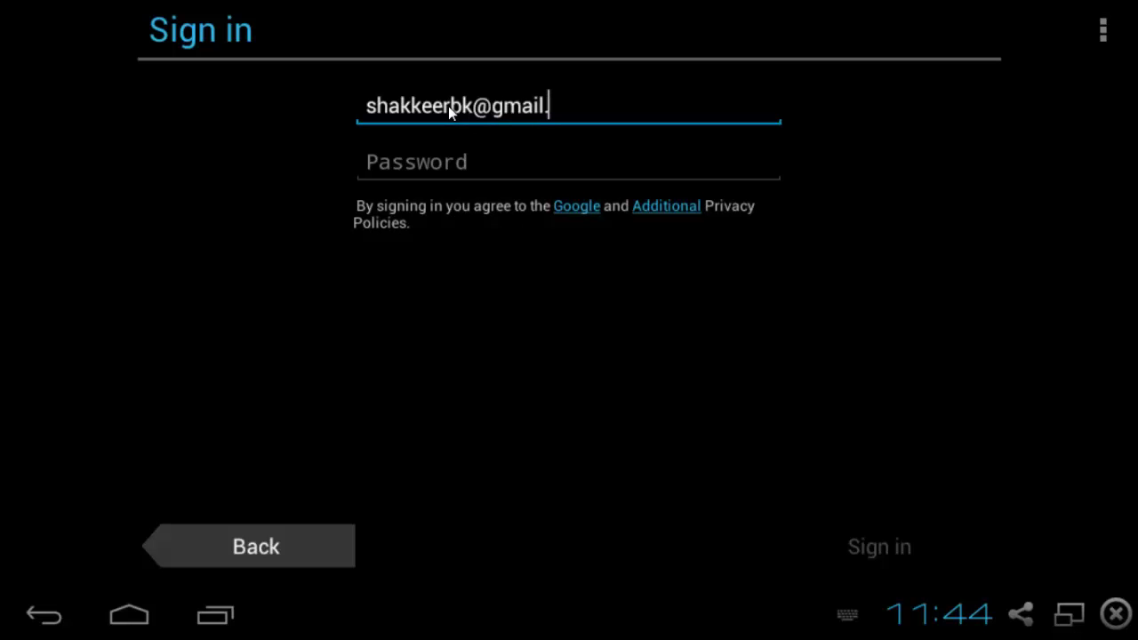
pyautogui.press('Tab')
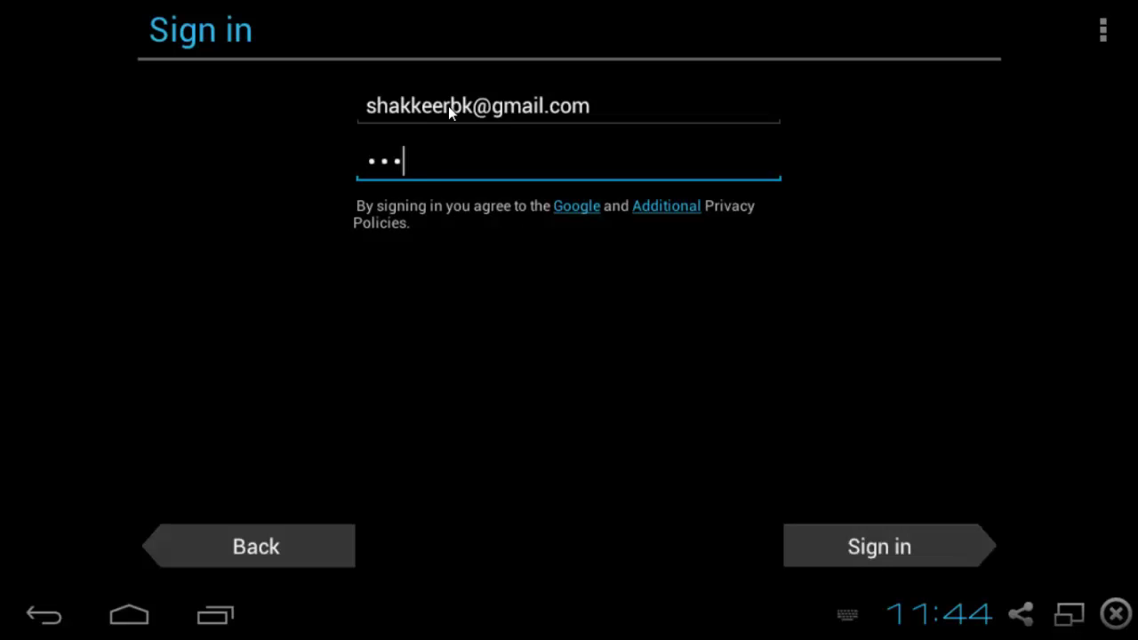
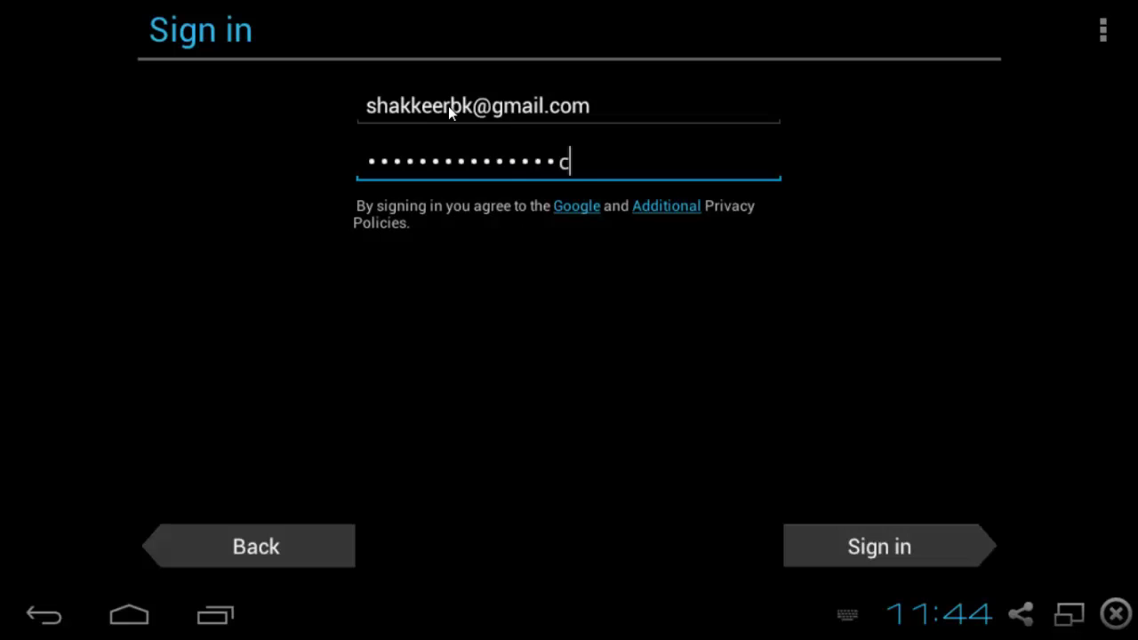
pyautogui.click(837, 540)
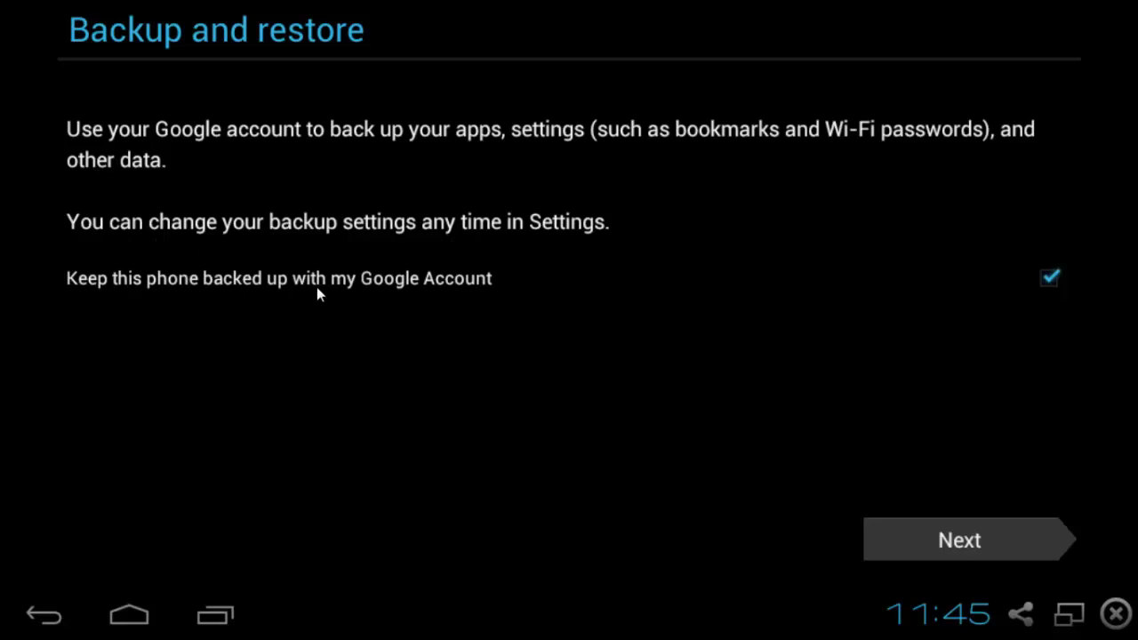
# Accept the backup setting, enable AppStore, proceed with 1-Click Sync and select the password field
pyautogui.click(982, 548)
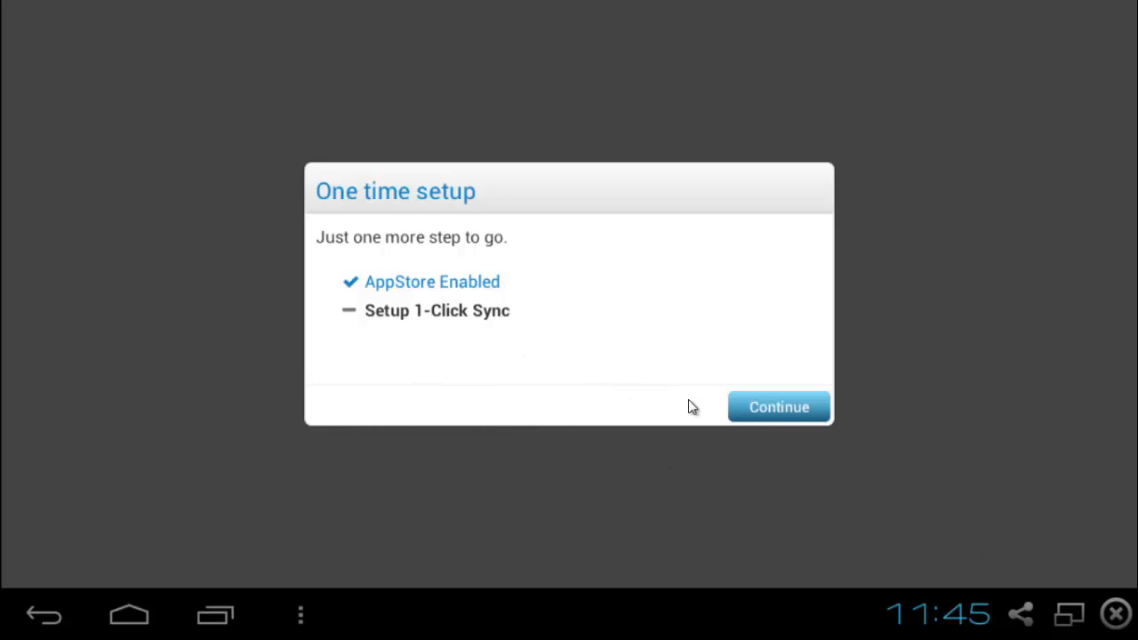
pyautogui.click(776, 409)
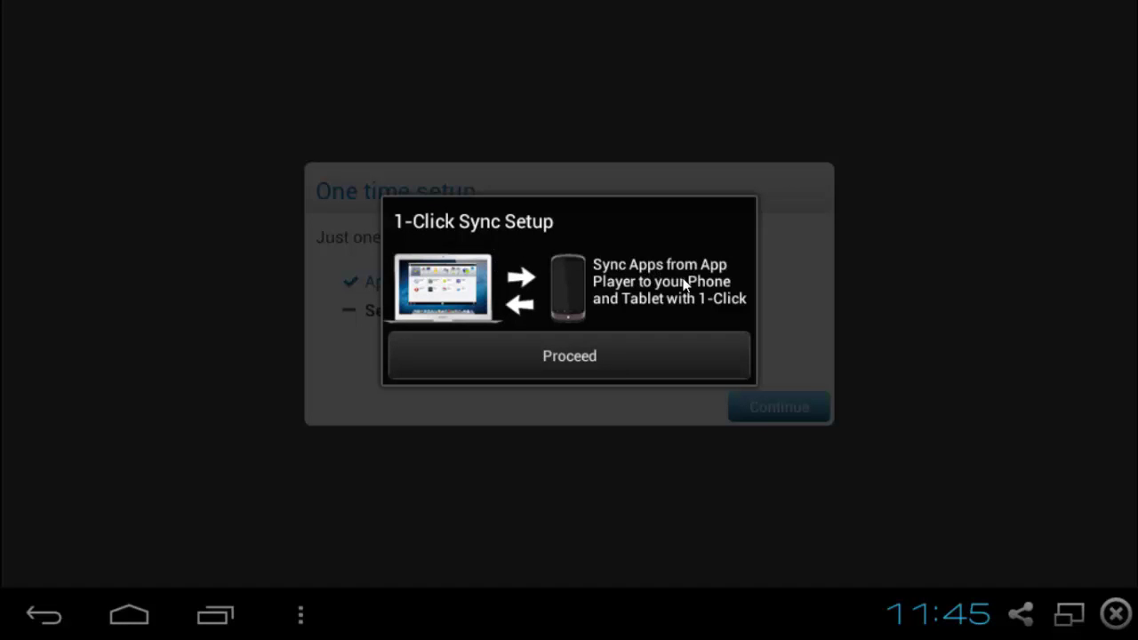
pyautogui.click(558, 354)
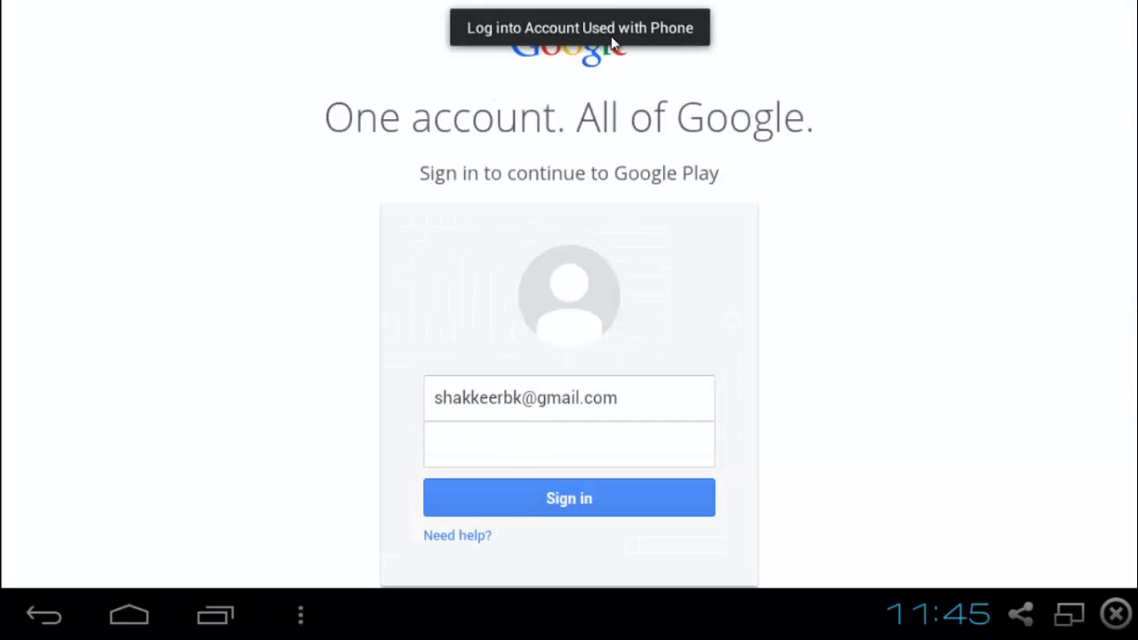
pyautogui.click(477, 455)
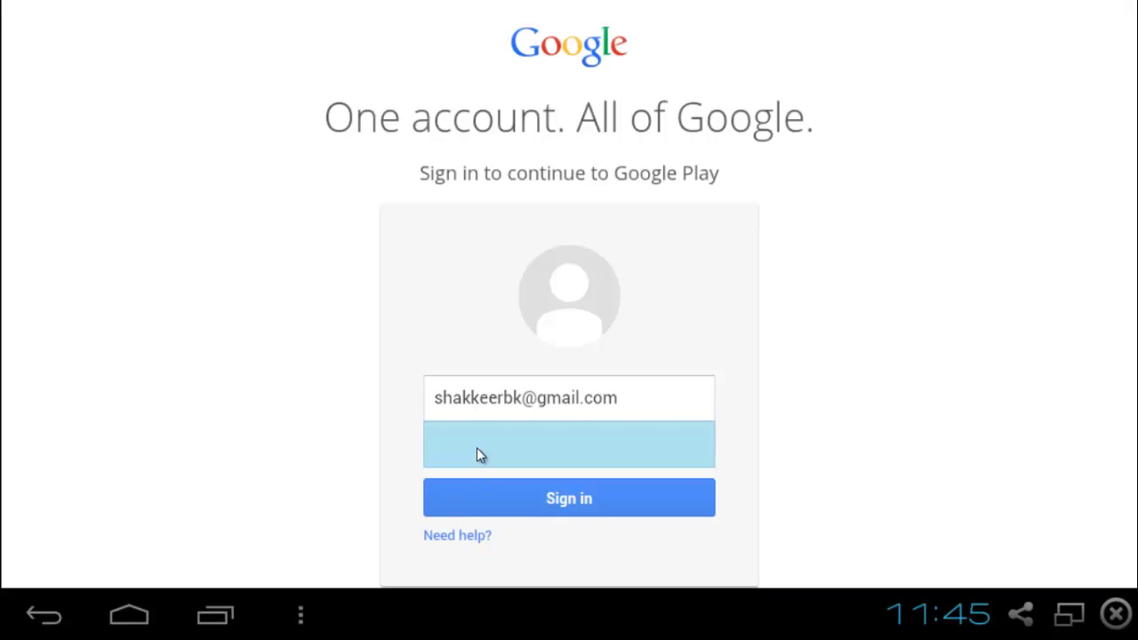